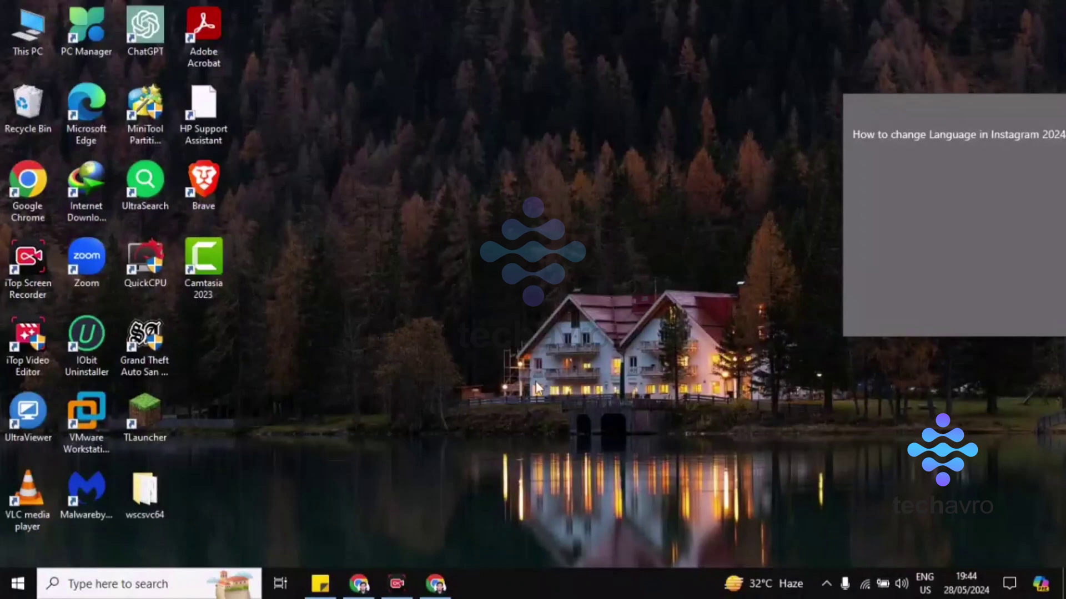
Restore the Instagram browser window and open the signed-in account's profile from the sidebar username
{"action": "left_click", "coordinate": [435, 584]}
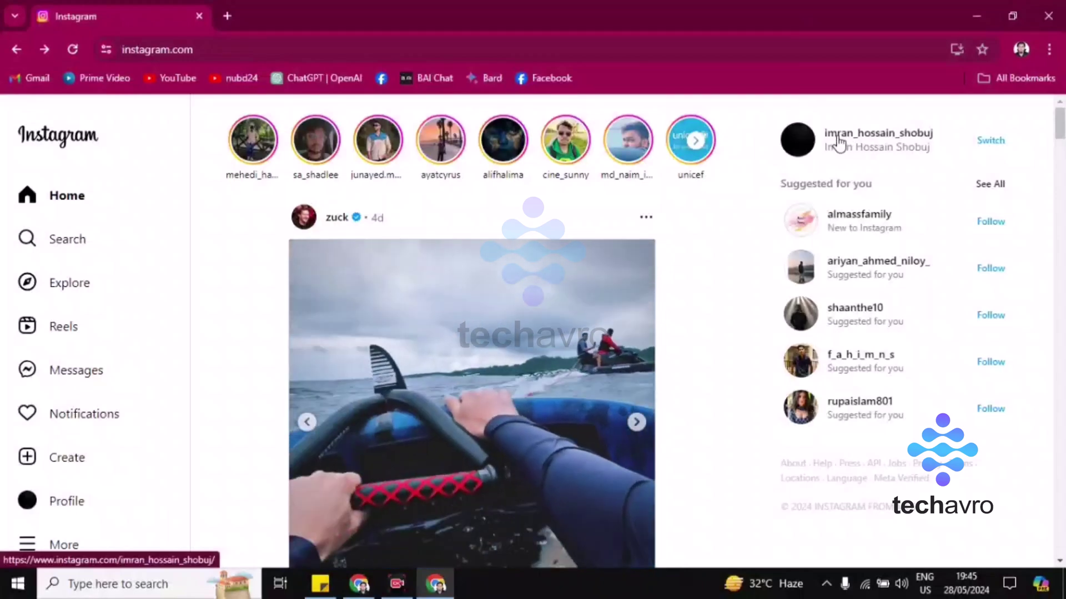
{"action": "left_click", "coordinate": [864, 135]}
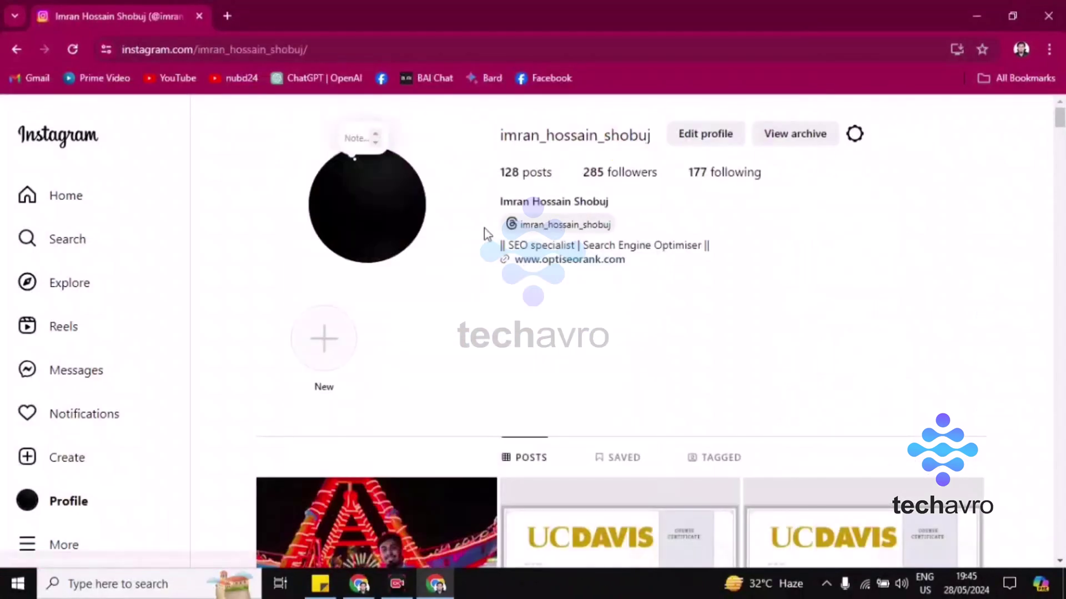
{"action": "scroll", "coordinate": [440, 458], "scroll_direction": "down", "scroll_amount": 10}
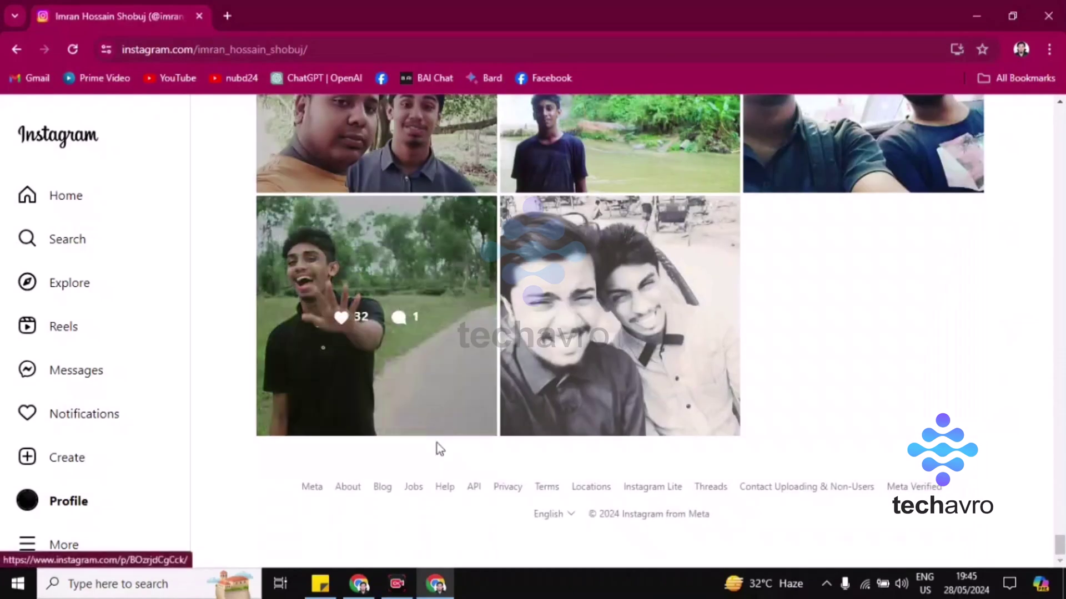
Open the 'English' language dropdown in the profile page footer
{"action": "left_click", "coordinate": [571, 521]}
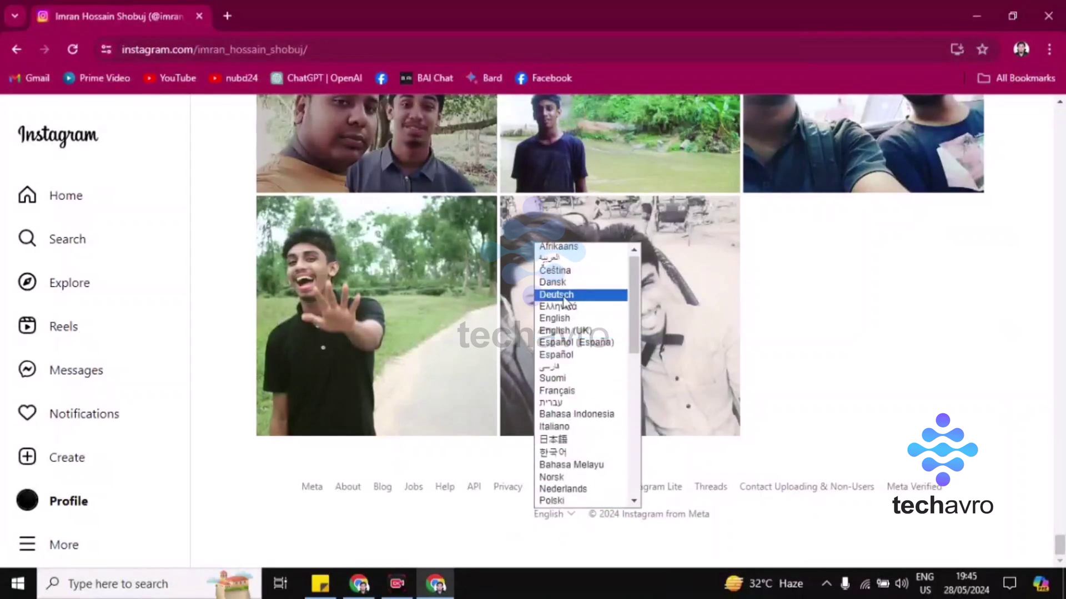
{"action": "scroll", "coordinate": [566, 400], "scroll_direction": "down", "scroll_amount": 10}
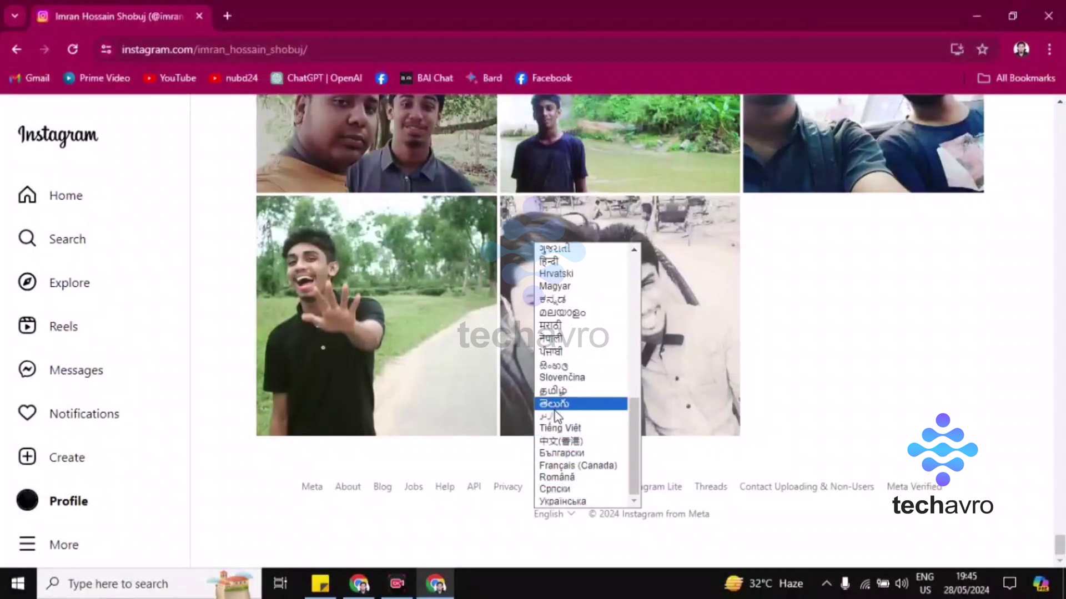
{"action": "scroll", "coordinate": [562, 424], "scroll_direction": "up", "scroll_amount": 4}
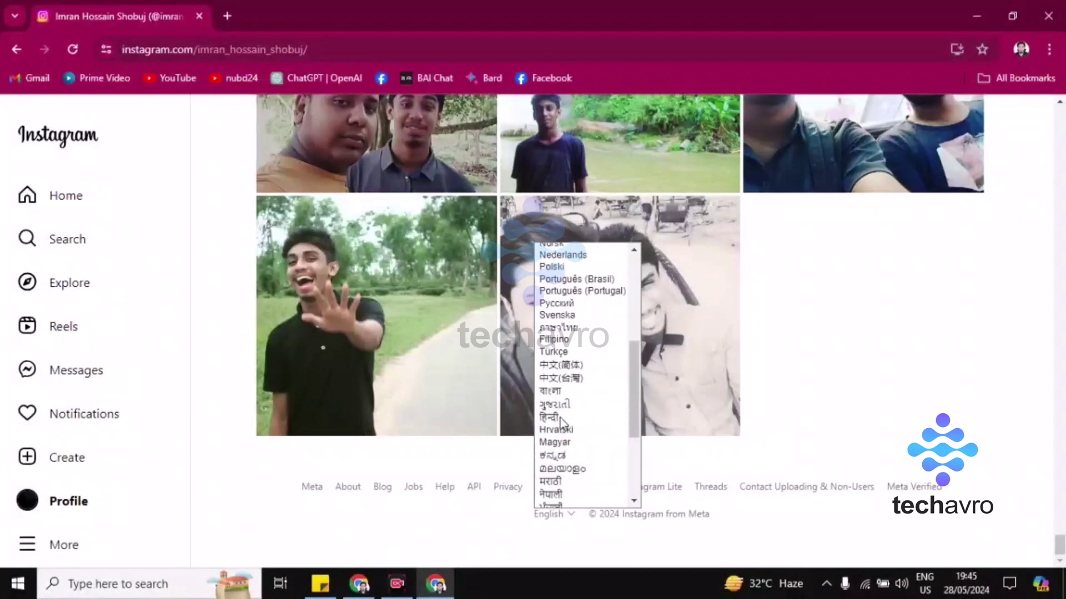
{"action": "scroll", "coordinate": [561, 423], "scroll_direction": "up", "scroll_amount": 5}
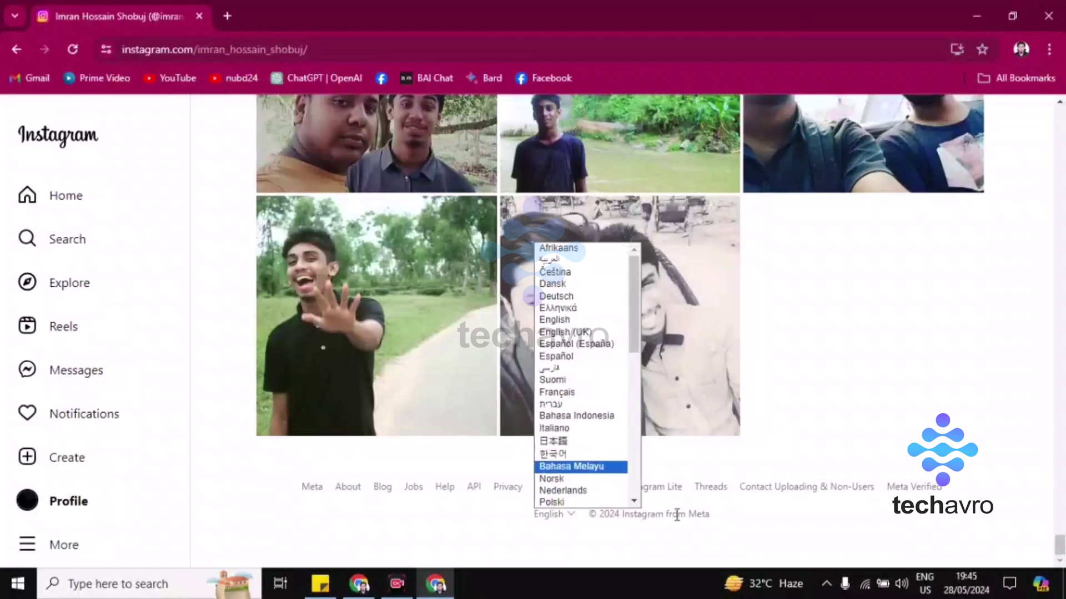
{"action": "scroll", "coordinate": [571, 415], "scroll_direction": "down", "scroll_amount": 5}
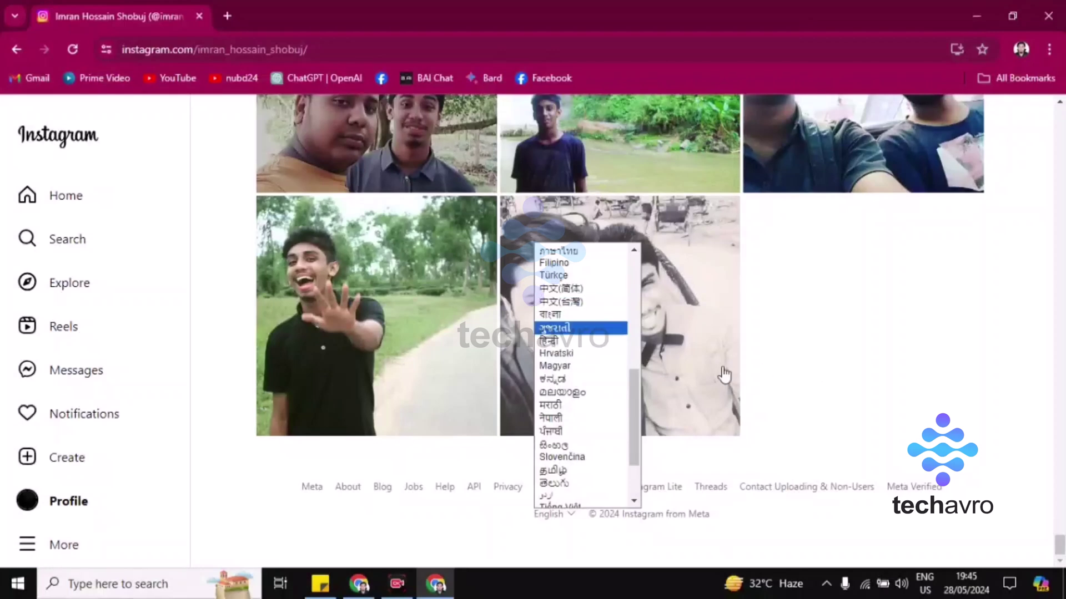
{"action": "scroll", "coordinate": [594, 375], "scroll_direction": "up", "scroll_amount": 2}
{"action": "scroll", "coordinate": [594, 376], "scroll_direction": "down", "scroll_amount": 3}
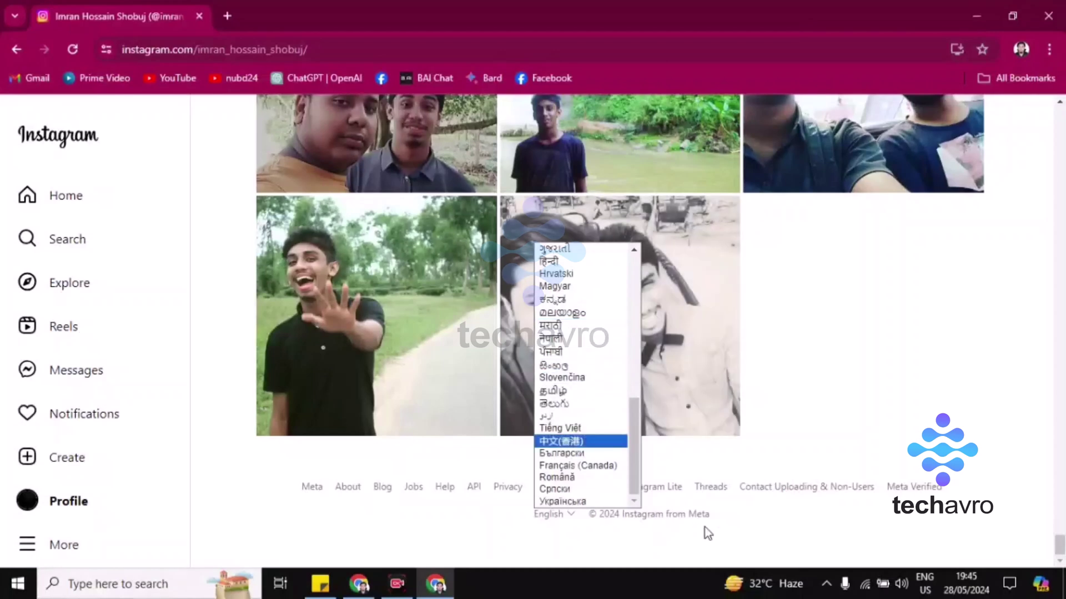
{"action": "scroll", "coordinate": [752, 551], "scroll_direction": "up", "scroll_amount": 1}
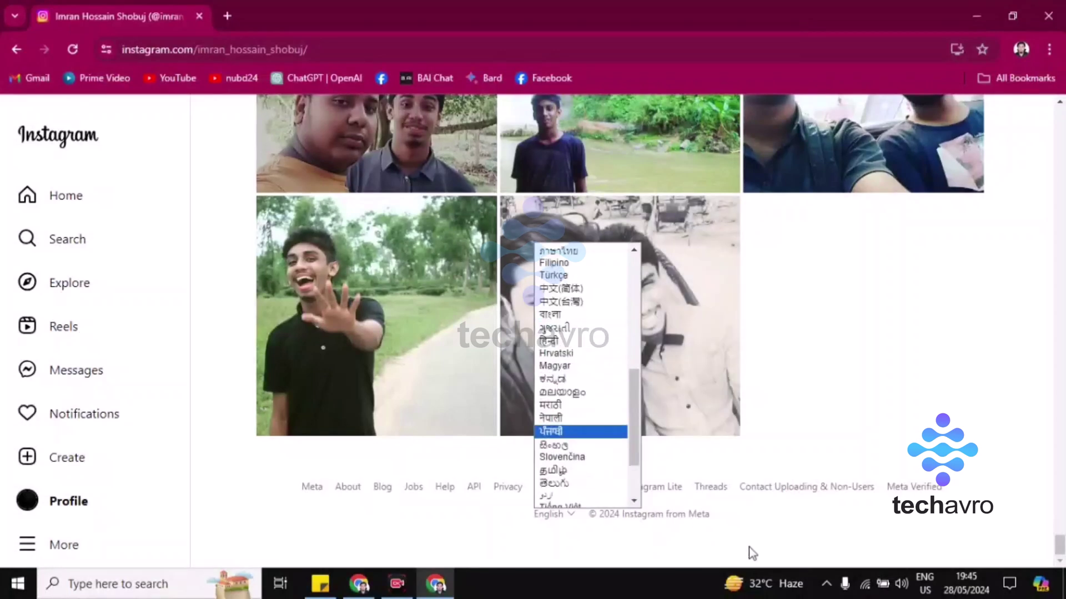
Choose 'বাংলা' (Bangla) from the footer language list
{"action": "left_click", "coordinate": [553, 316]}
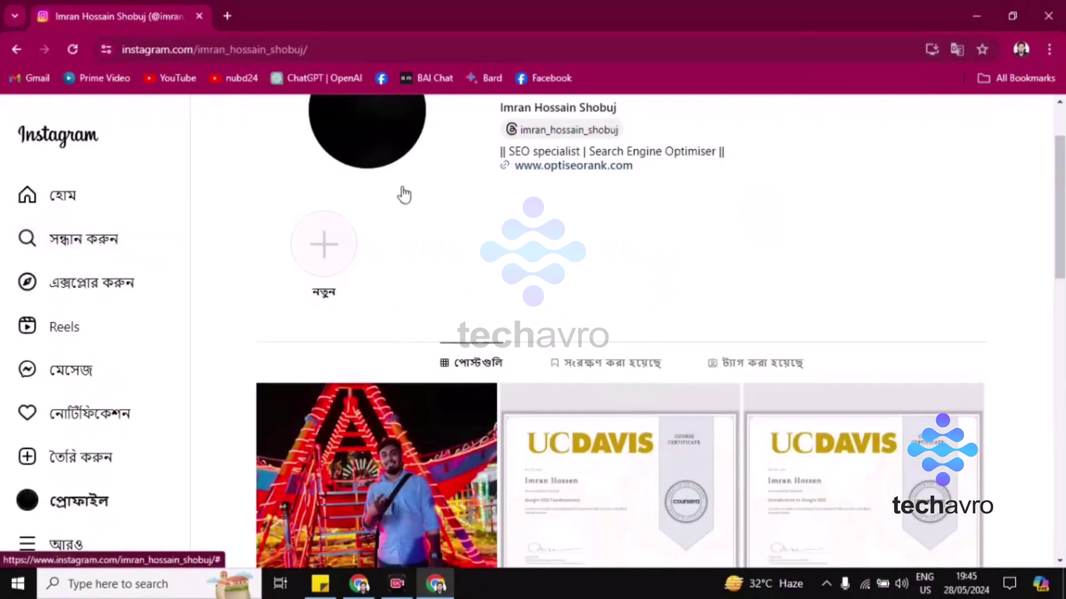
{"action": "scroll", "coordinate": [475, 472], "scroll_direction": "down", "scroll_amount": 10}
{"action": "scroll", "coordinate": [476, 472], "scroll_direction": "down", "scroll_amount": 5}
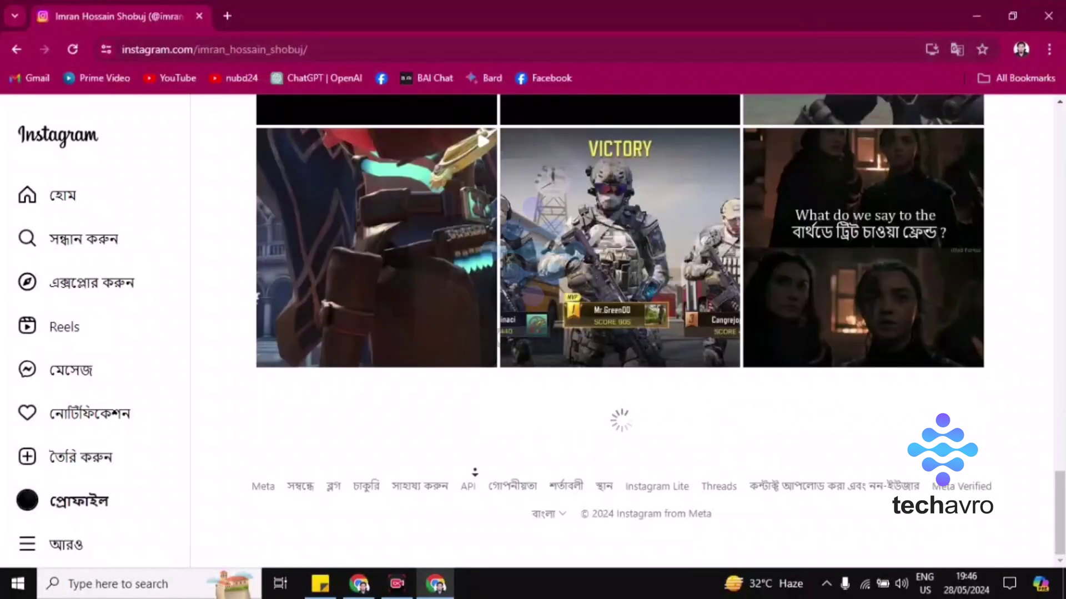
{"action": "scroll", "coordinate": [474, 472], "scroll_direction": "down", "scroll_amount": 5}
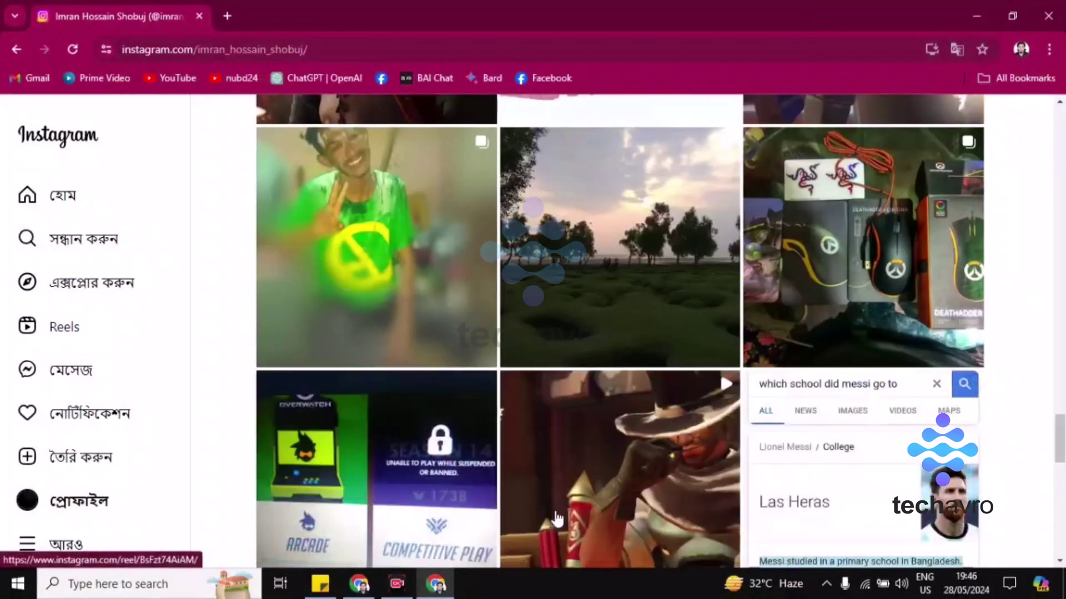
{"action": "scroll", "coordinate": [225, 322], "scroll_direction": "down", "scroll_amount": 5}
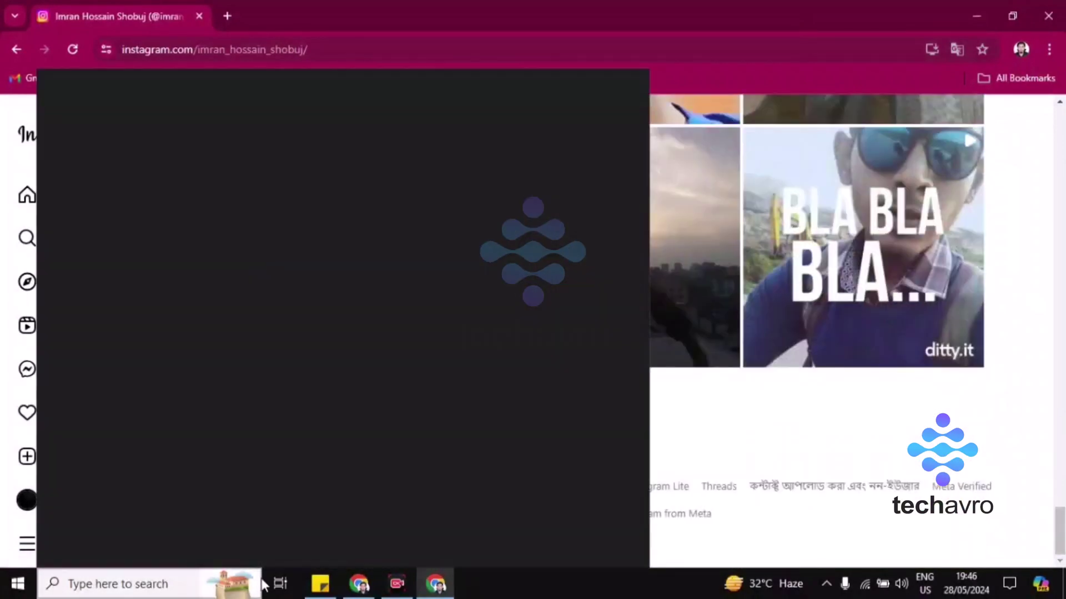
{"action": "scroll", "coordinate": [680, 448], "scroll_direction": "down", "scroll_amount": 5}
{"action": "scroll", "coordinate": [433, 459], "scroll_direction": "down", "scroll_amount": 5}
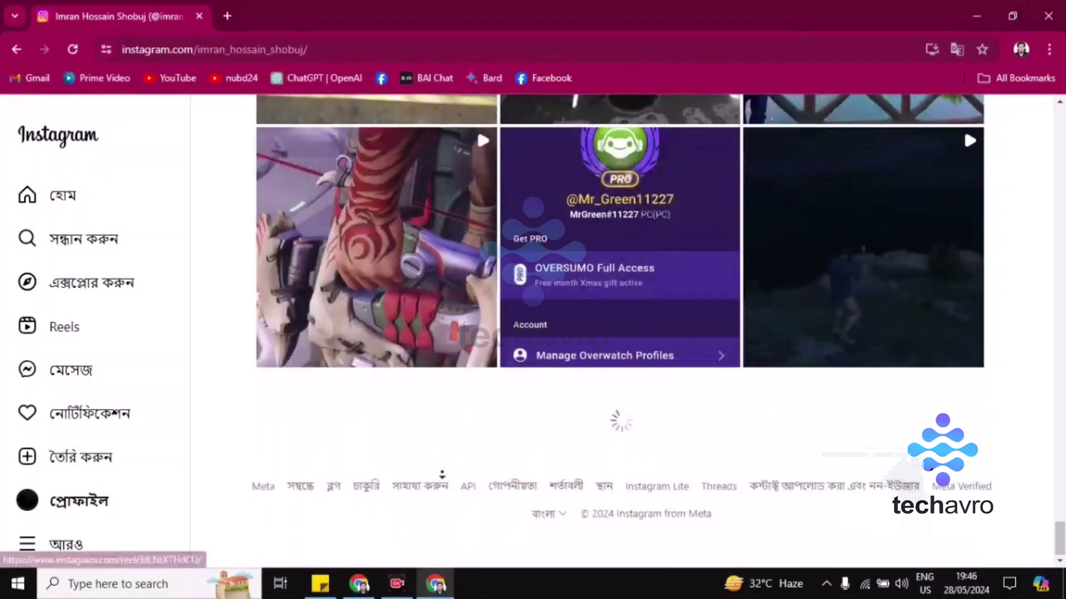
{"action": "scroll", "coordinate": [444, 490], "scroll_direction": "down", "scroll_amount": 5}
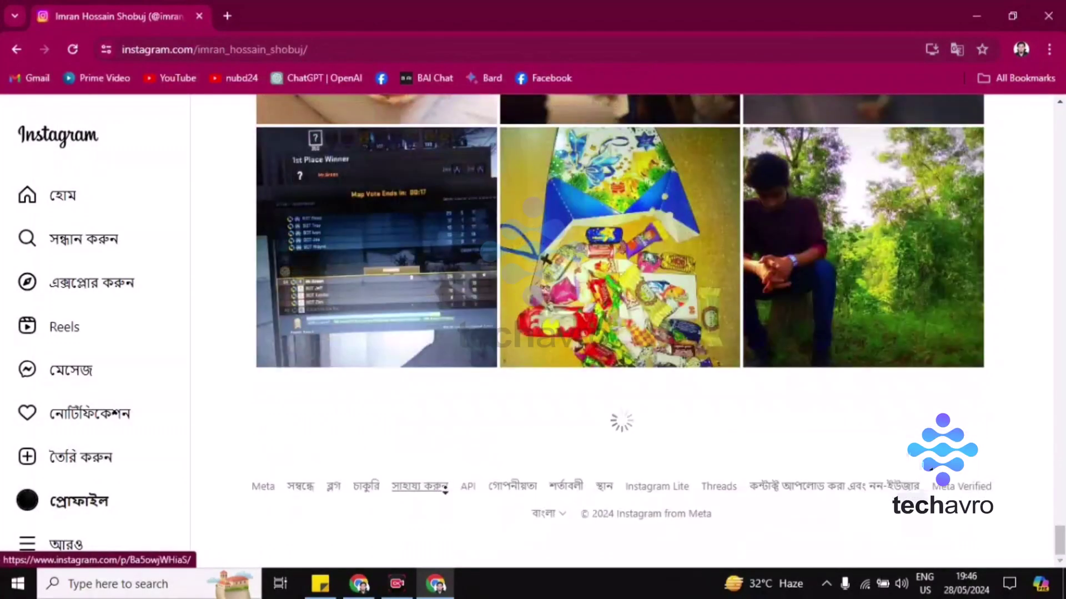
{"action": "scroll", "coordinate": [444, 490], "scroll_direction": "down", "scroll_amount": 5}
{"action": "scroll", "coordinate": [444, 490], "scroll_direction": "down", "scroll_amount": 5}
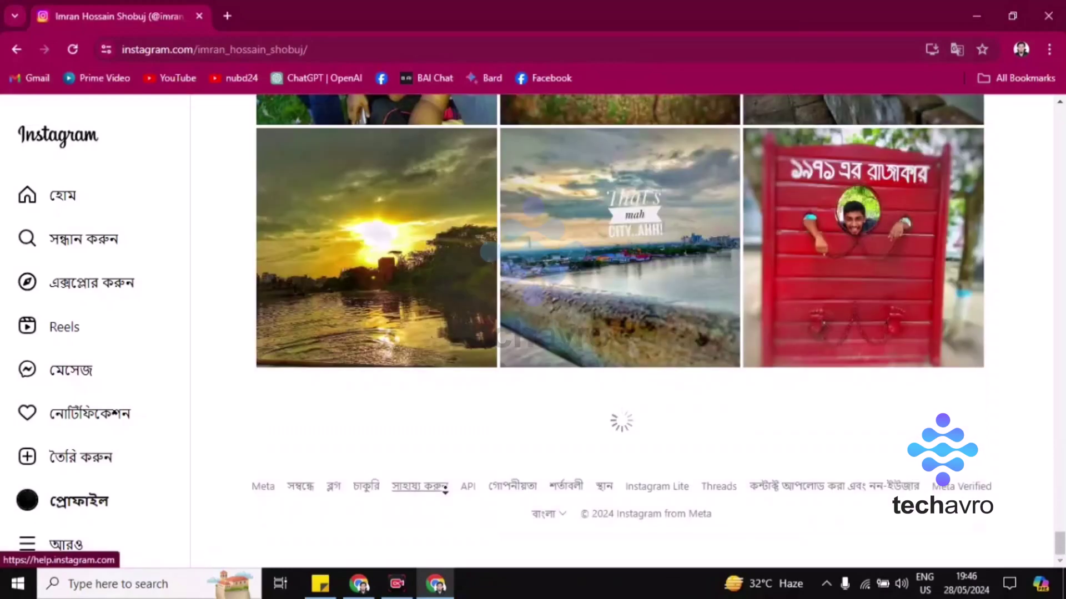
{"action": "scroll", "coordinate": [446, 492], "scroll_direction": "down", "scroll_amount": 5}
{"action": "scroll", "coordinate": [446, 492], "scroll_direction": "down", "scroll_amount": 5}
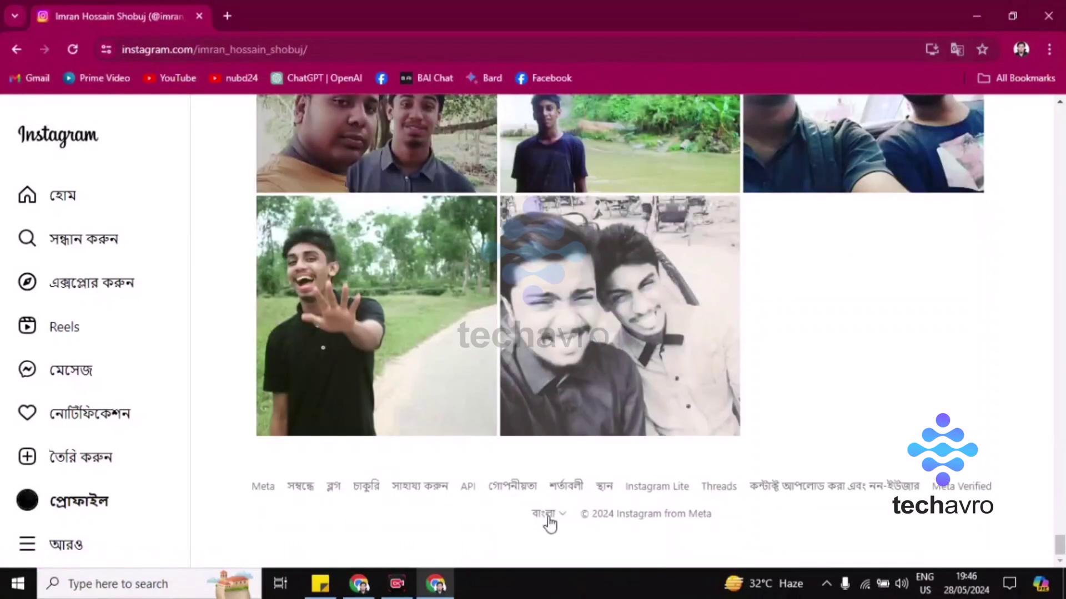
Set the footer language back to English, return to the home feed, and close Chrome
{"action": "left_click", "coordinate": [561, 522]}
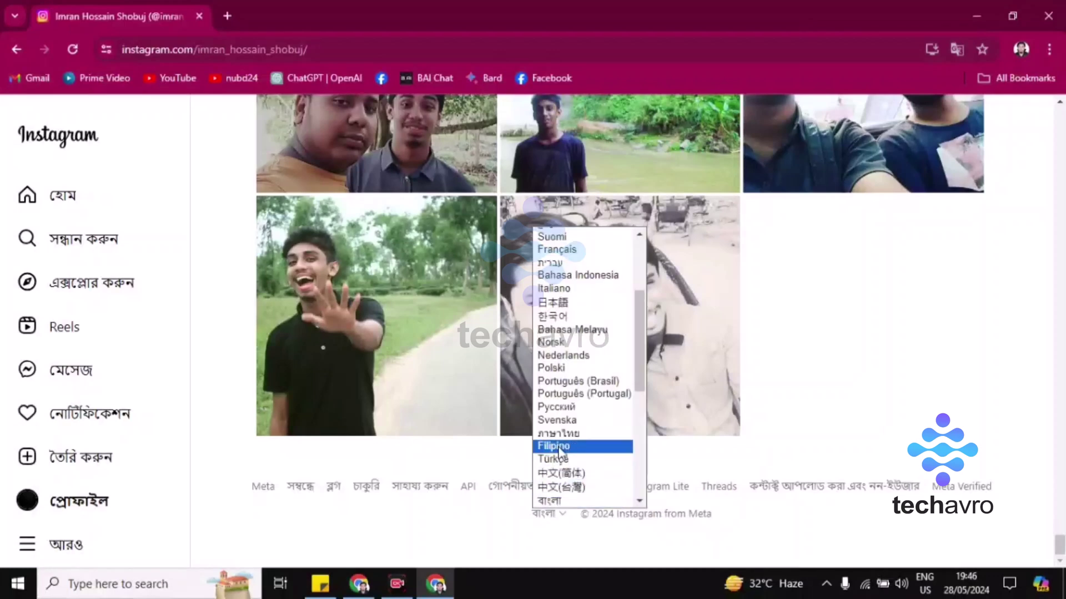
{"action": "scroll", "coordinate": [560, 510], "scroll_direction": "up", "scroll_amount": 3}
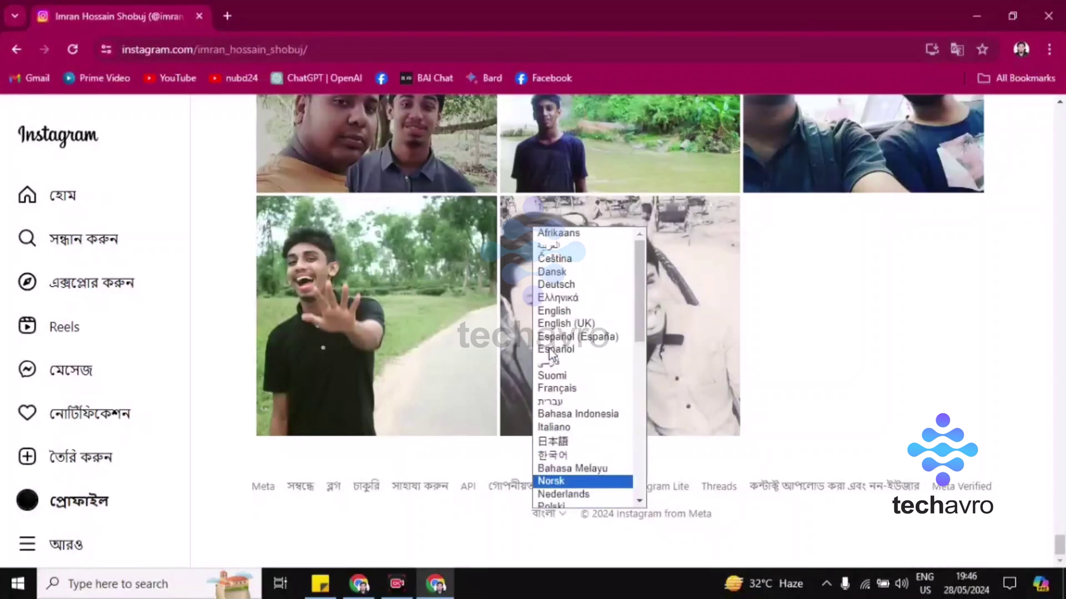
{"action": "left_click", "coordinate": [556, 313]}
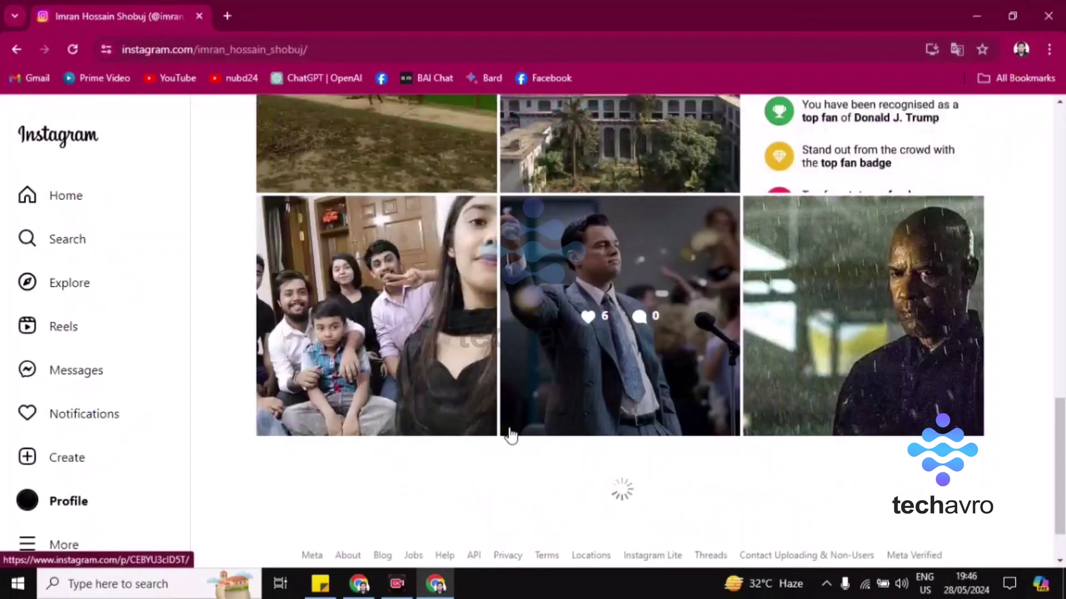
{"action": "left_click", "coordinate": [74, 140]}
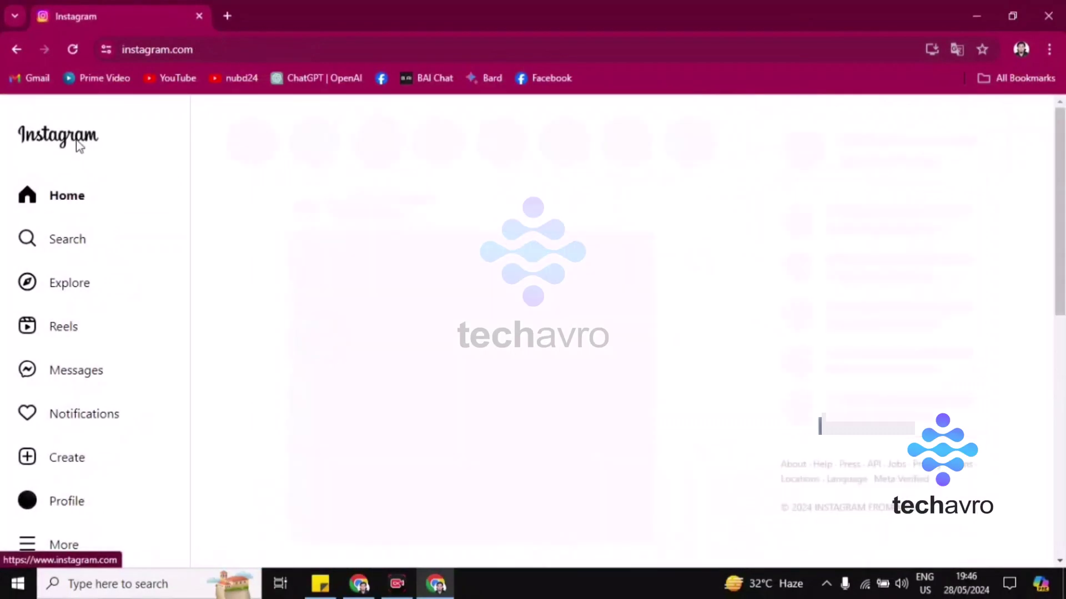
{"action": "left_click", "coordinate": [1048, 16]}
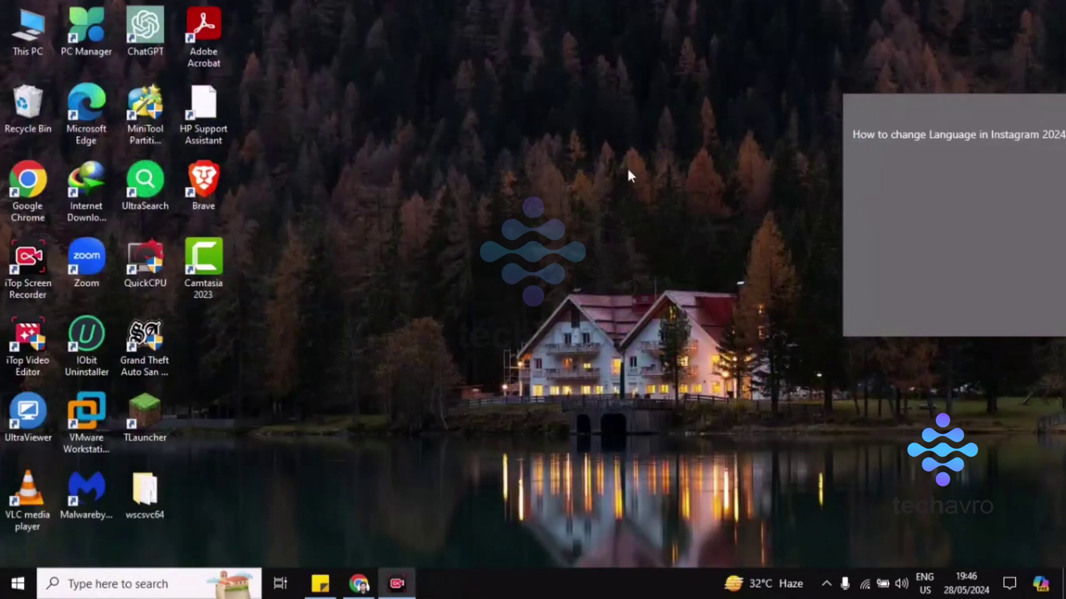